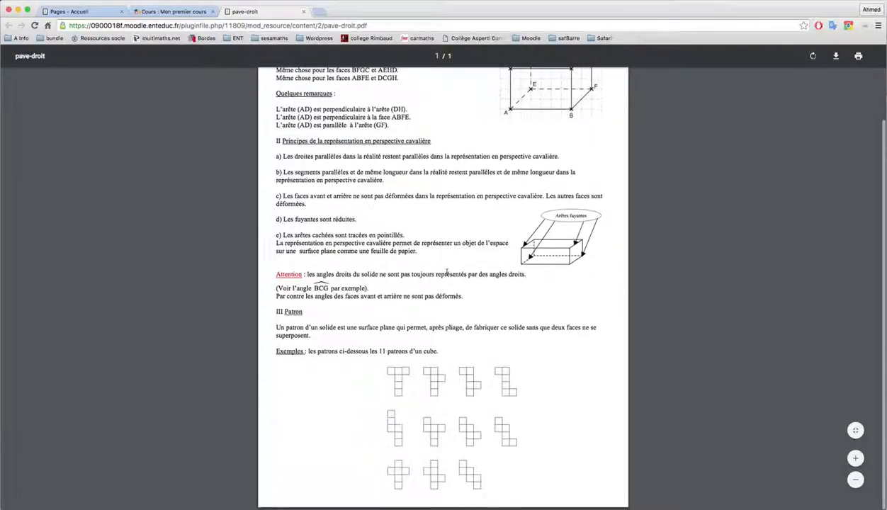
- Open the course Mon premier cours in Moodle through the college ENT's applications
{"action": "scroll", "coordinate": [447, 276], "scroll_direction": "up", "scroll_amount": 3}
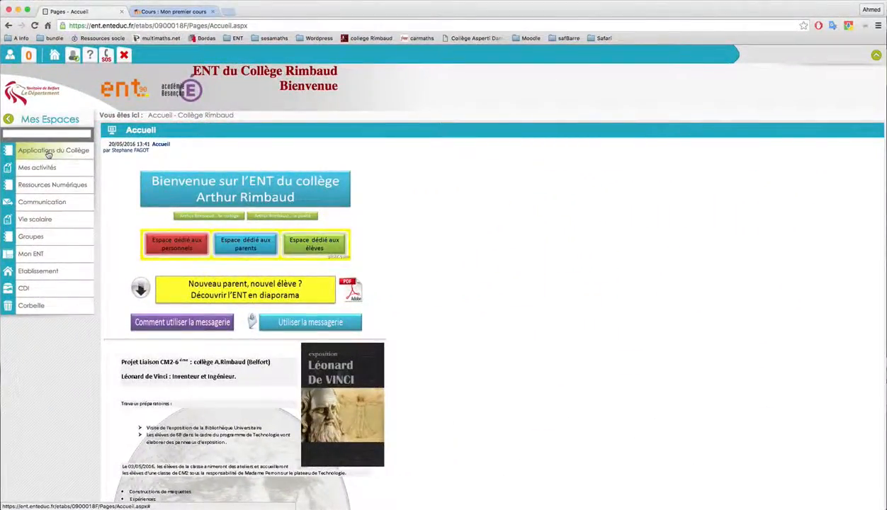
{"action": "left_click", "coordinate": [49, 154]}
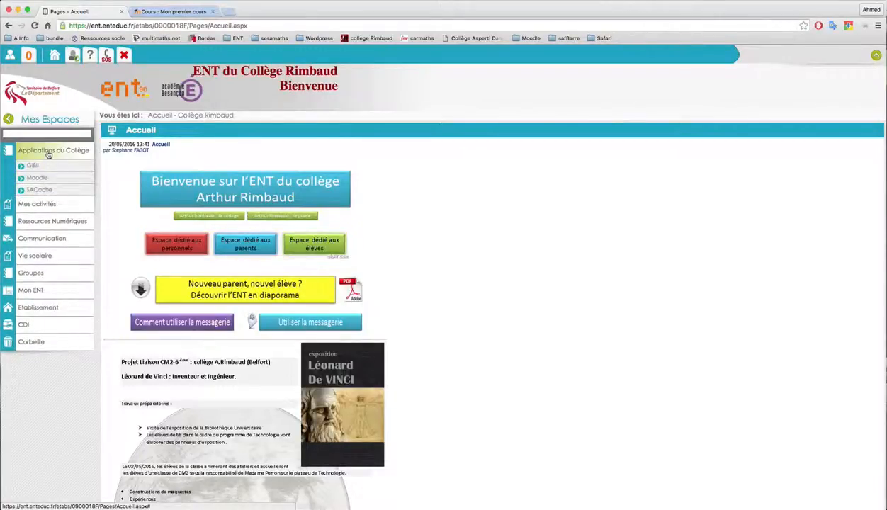
{"action": "left_click", "coordinate": [42, 179]}
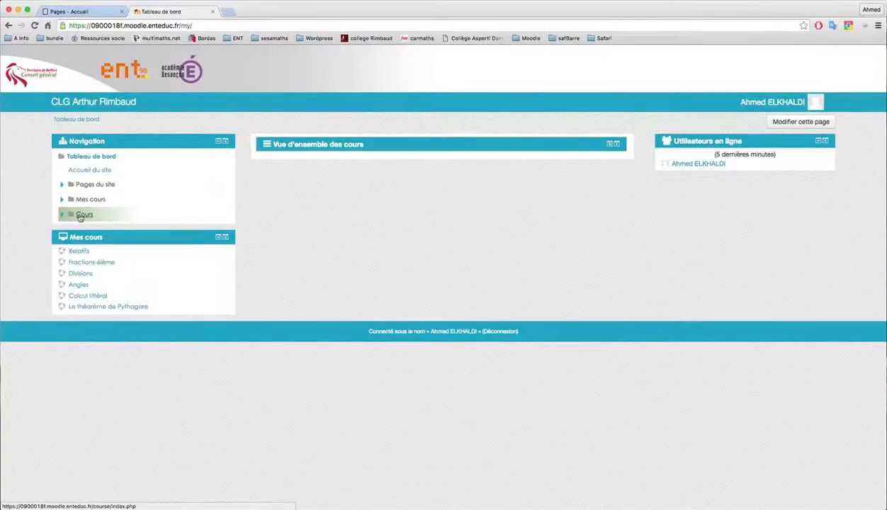
{"action": "left_click", "coordinate": [83, 214]}
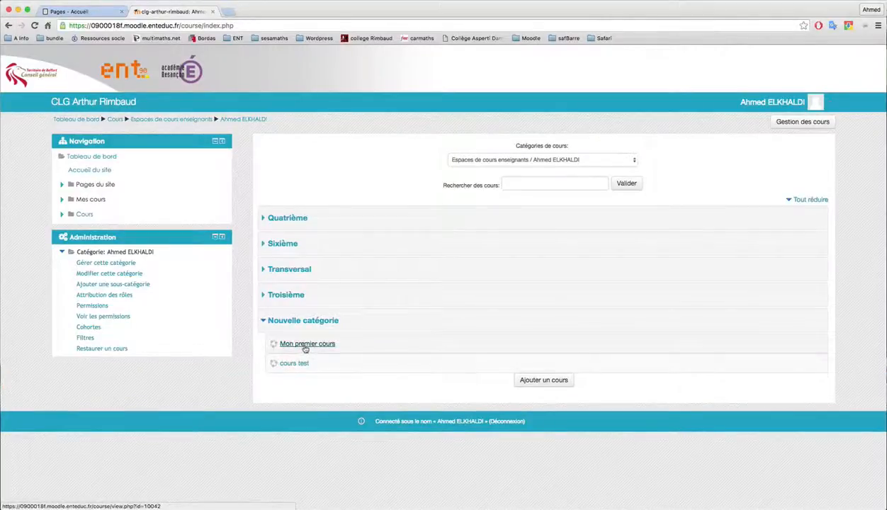
{"action": "left_click", "coordinate": [305, 345]}
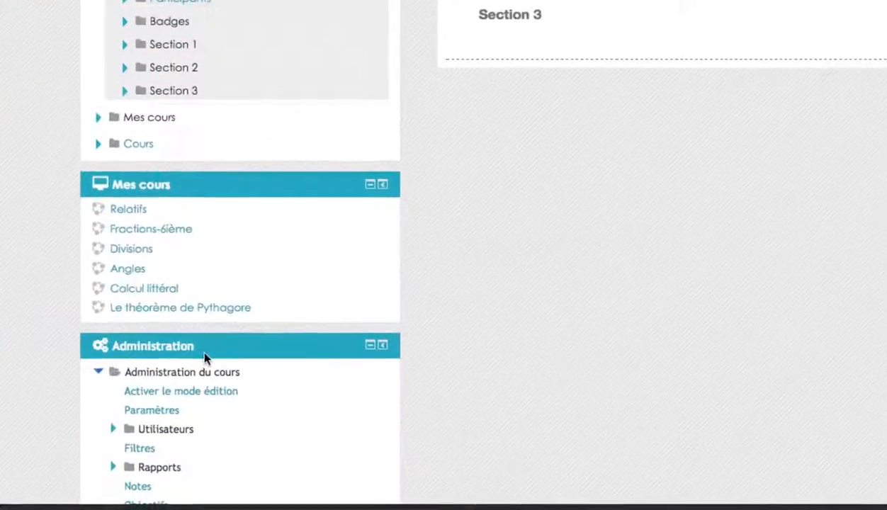
- Turn on editing mode and start adding a Fichier resource to Section 1
{"action": "left_click", "coordinate": [178, 391]}
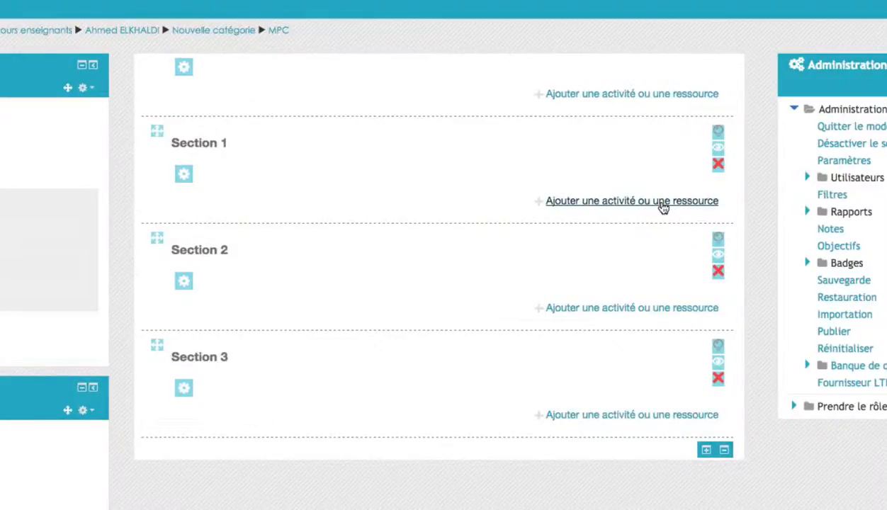
{"action": "left_click", "coordinate": [662, 203]}
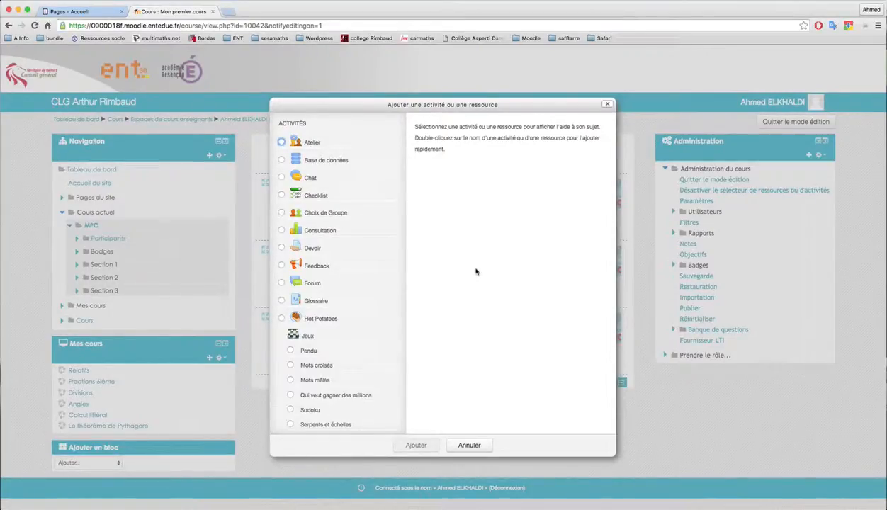
{"action": "scroll", "coordinate": [363, 308], "scroll_direction": "down", "scroll_amount": 10}
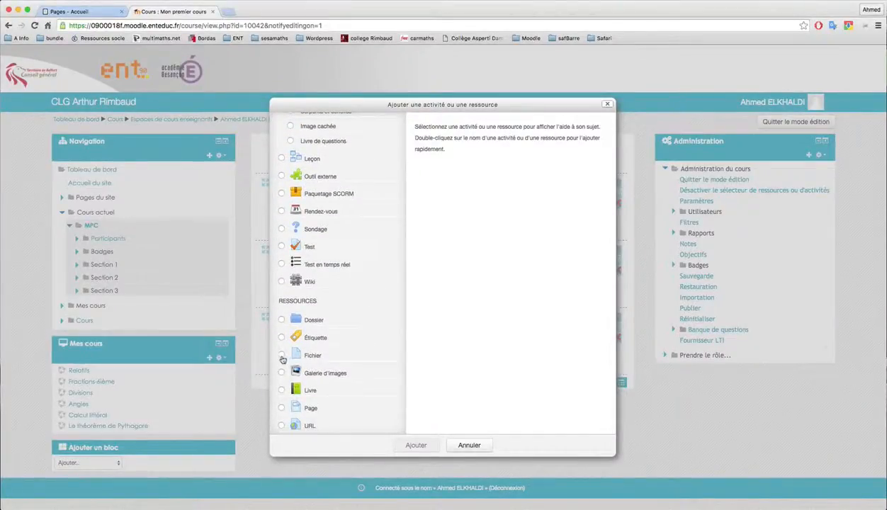
{"action": "left_click", "coordinate": [282, 358]}
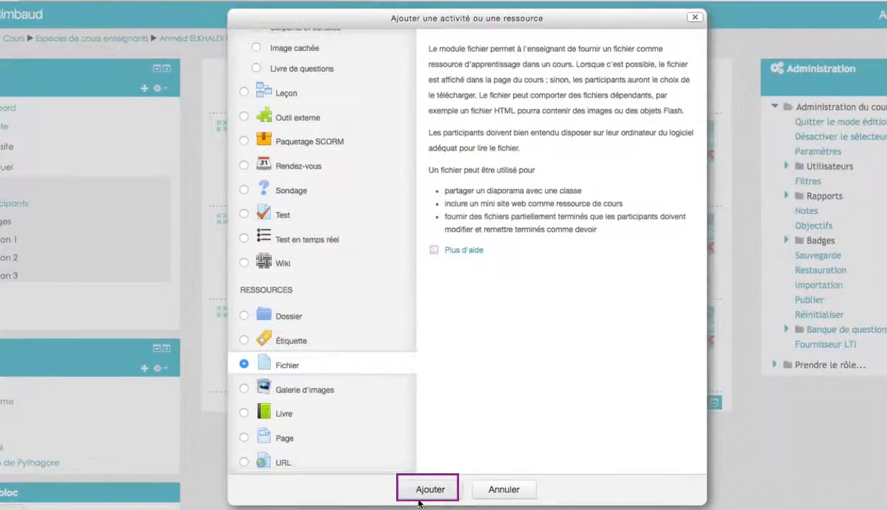
{"action": "left_click", "coordinate": [419, 499]}
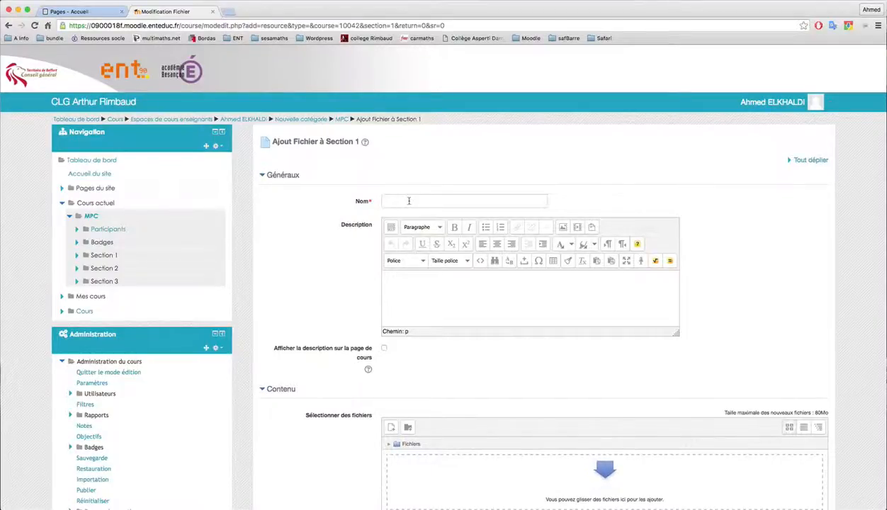
- Name the resource Parallélépipède rectangle and paste a description saying the file opens in a new tab
{"action": "left_click", "coordinate": [409, 200]}
{"action": "type", "text": "Parallélépipède rectangle"}
{"action": "left_click", "coordinate": [406, 287]}
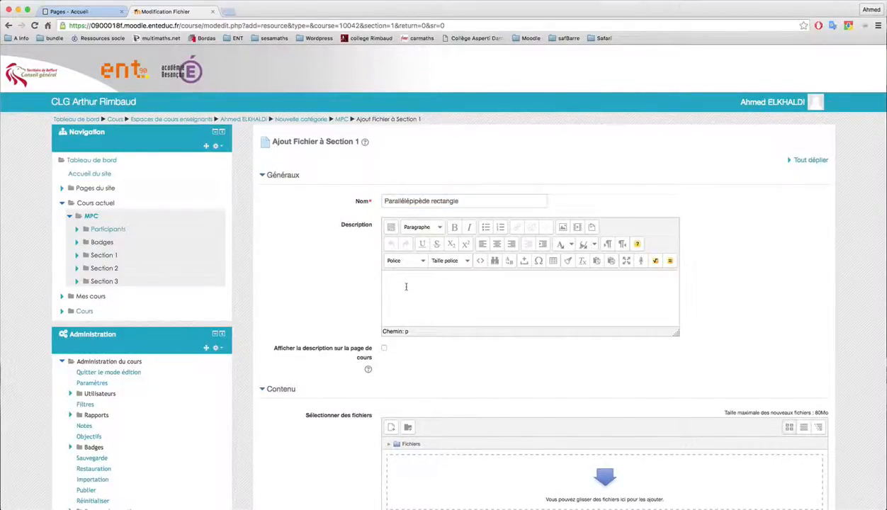
{"action": "type", "text": "Un résumé sur le parallélépipède rectangle, le fichier s'ouvrira dans un nouvel onglet. Ainsi, il sera possible de consulter le fichier tout au long du parcours."}
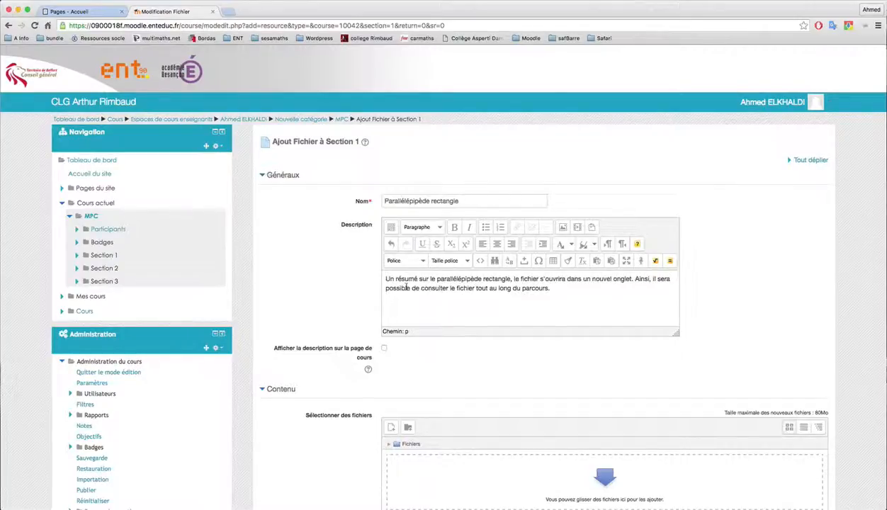
- Upload pave-droit.pdf into the resource's file area
{"action": "scroll", "coordinate": [418, 308], "scroll_direction": "down", "scroll_amount": 5}
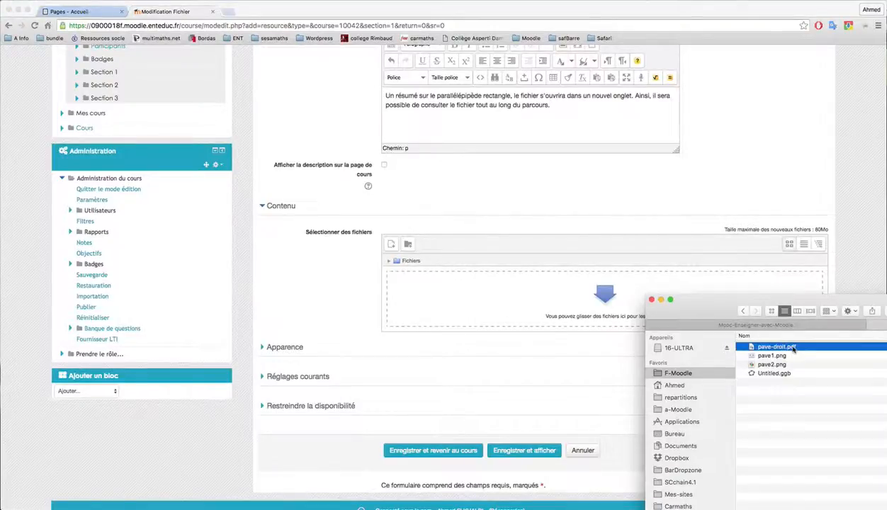
{"action": "left_click_drag", "start_coordinate": [794, 347], "coordinate": [567, 298]}
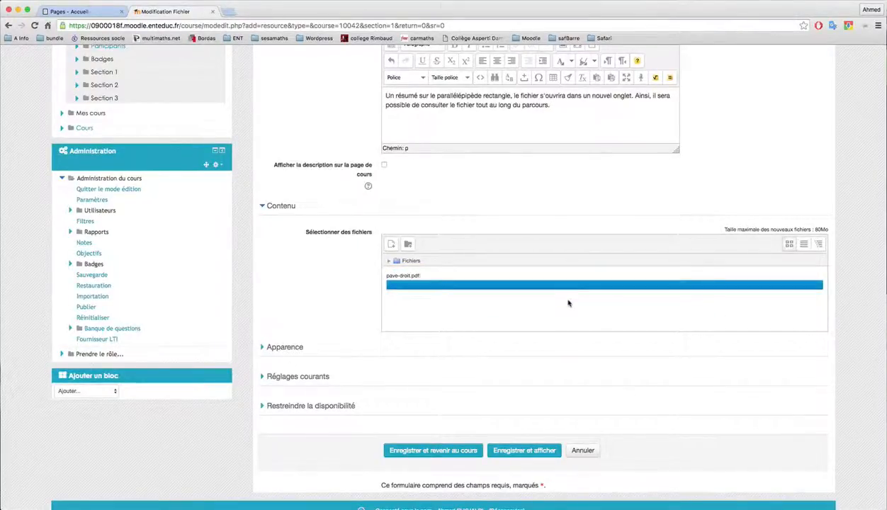
- Set the resource's display to Nouvelle fenêtre and save it, displaying the resource
{"action": "left_click", "coordinate": [263, 356]}
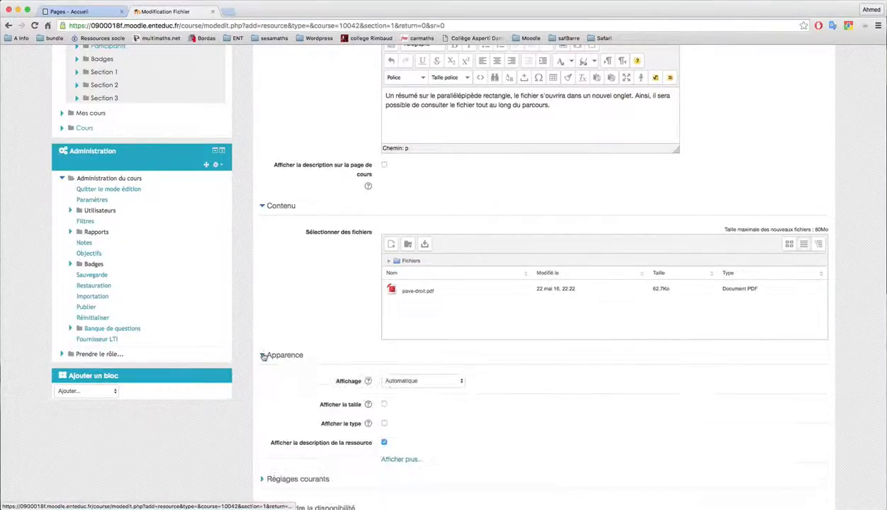
{"action": "left_click", "coordinate": [407, 381]}
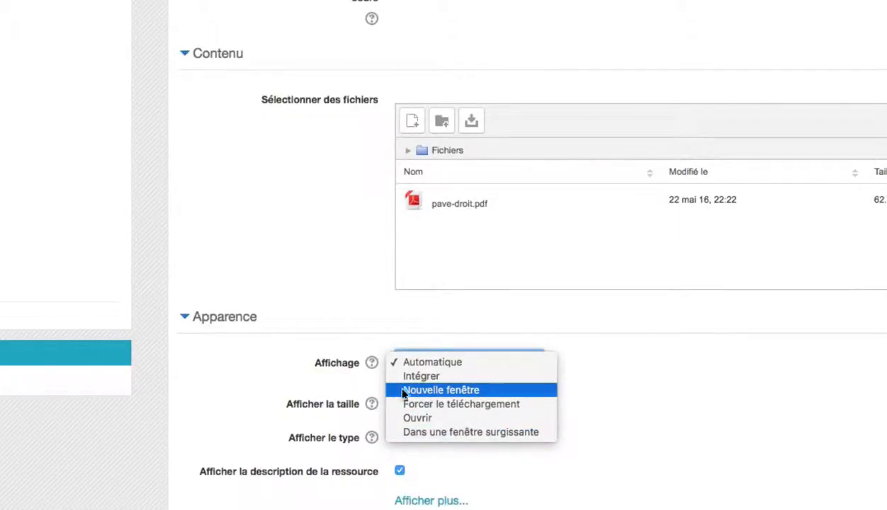
{"action": "left_click", "coordinate": [450, 390]}
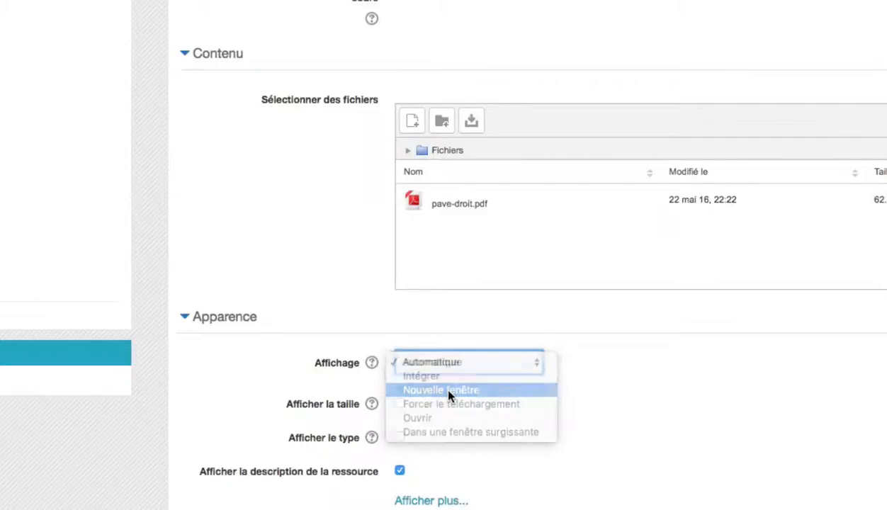
{"action": "scroll", "coordinate": [553, 441], "scroll_direction": "down", "scroll_amount": 5}
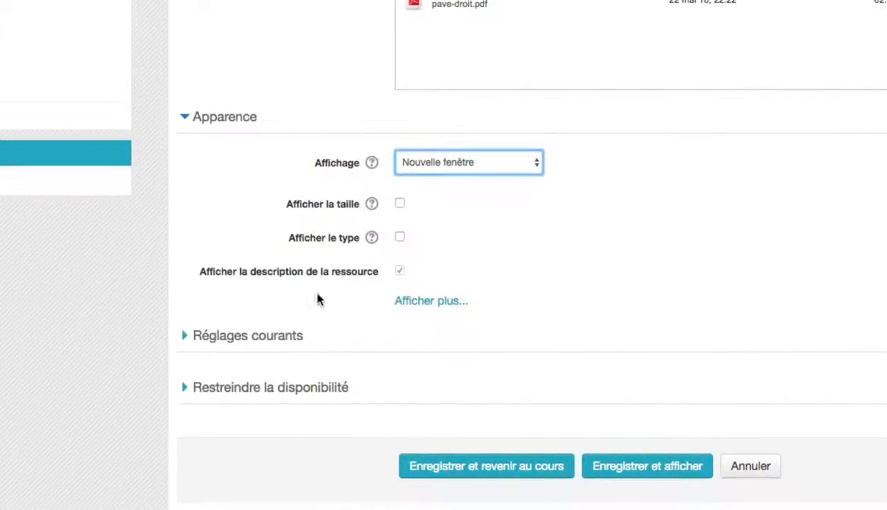
{"action": "left_click", "coordinate": [660, 472]}
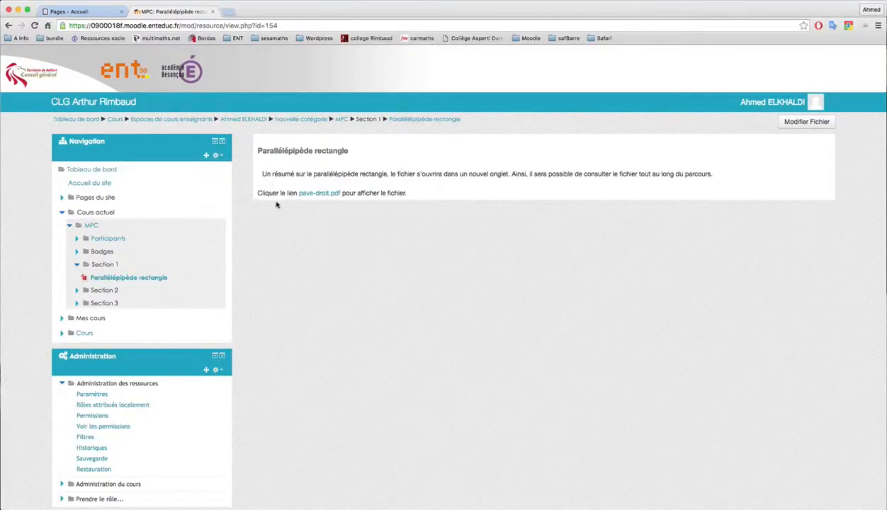
- Open the pave-droit.pdf link to check it opens in a new tab, then return to the MPC course page
{"action": "left_click", "coordinate": [313, 198]}
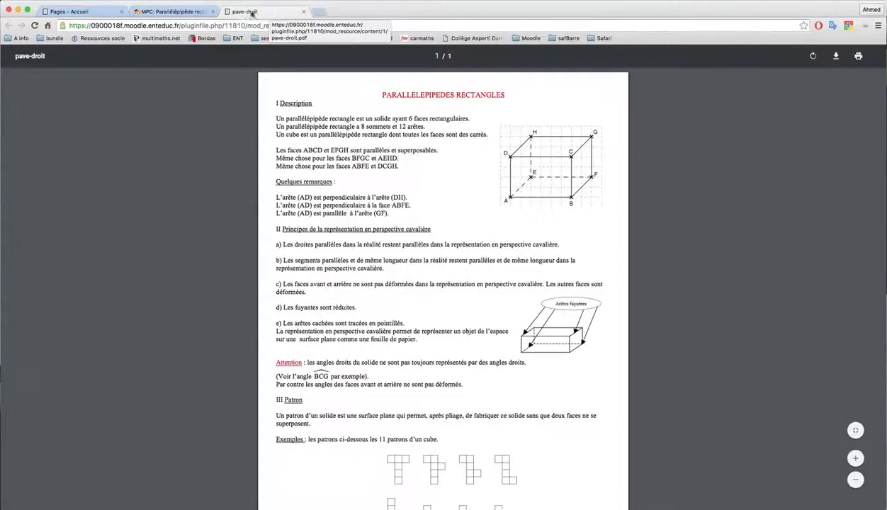
{"action": "left_click", "coordinate": [195, 12]}
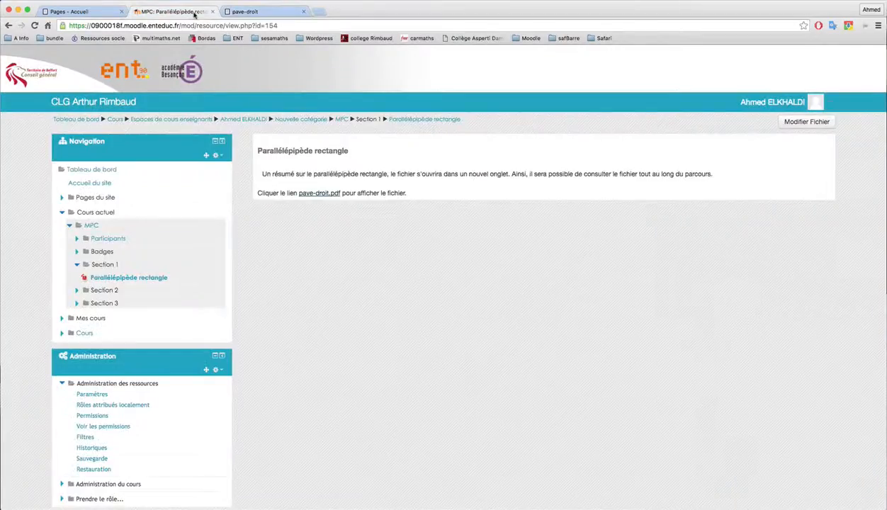
{"action": "left_click", "coordinate": [341, 122]}
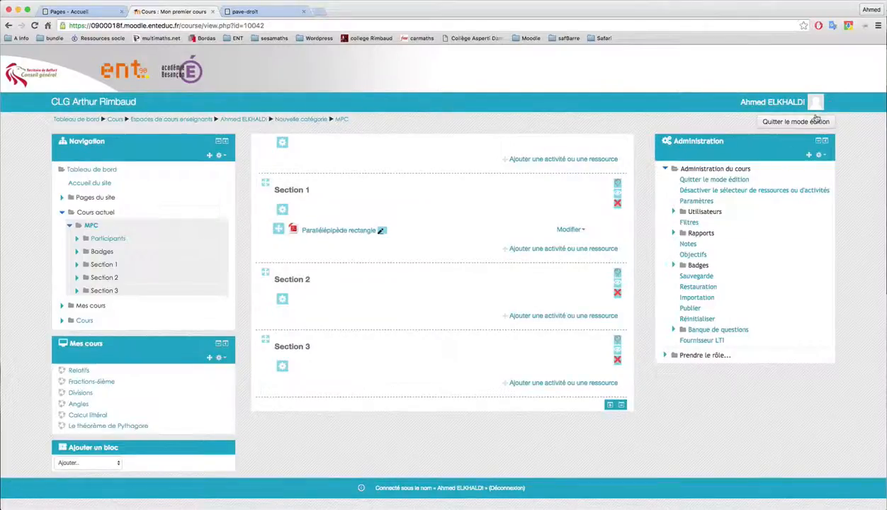
- Turn off editing mode and open the Parallélépipède rectangle resource to test it from the course page
{"action": "left_click", "coordinate": [814, 121]}
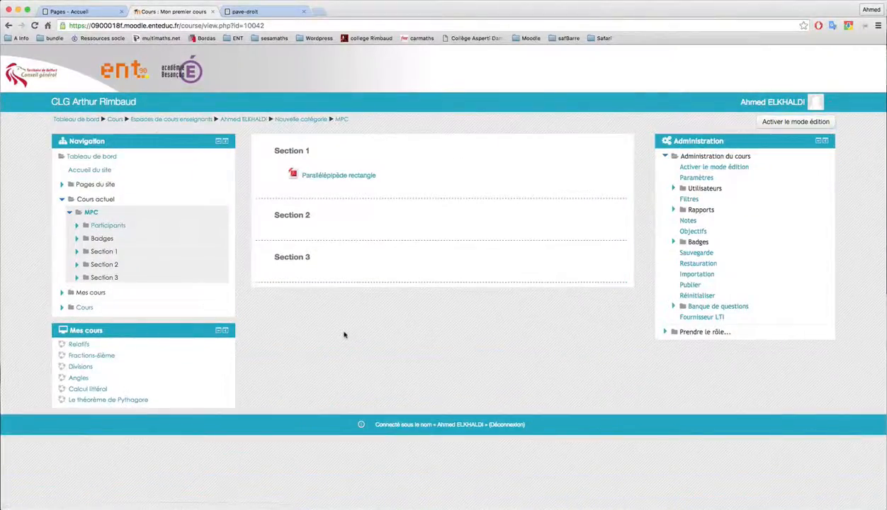
{"action": "left_click", "coordinate": [338, 177]}
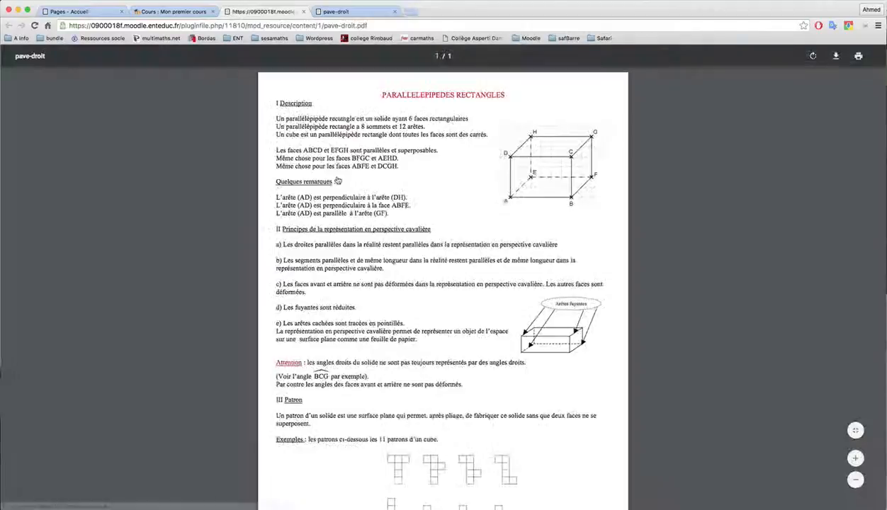
{"action": "left_click", "coordinate": [196, 12]}
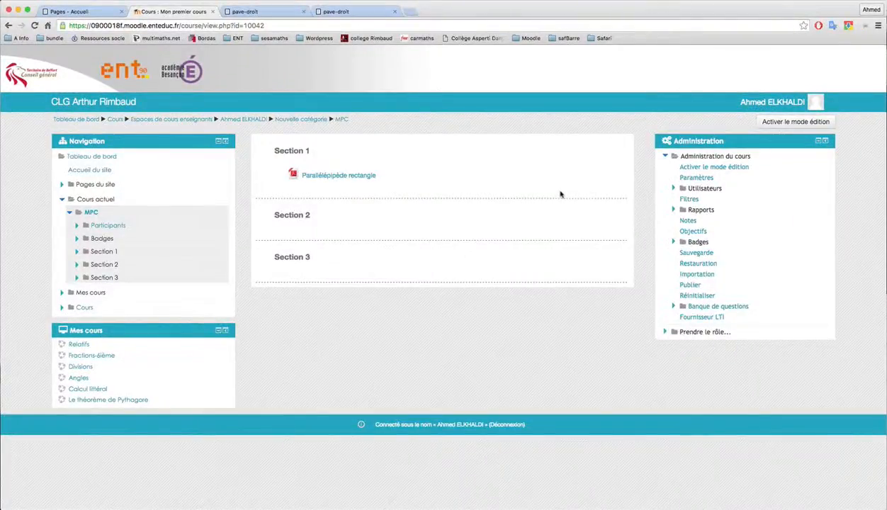
- Turn editing mode back on and open the settings of the Parallélépipède rectangle resource
{"action": "left_click", "coordinate": [794, 124]}
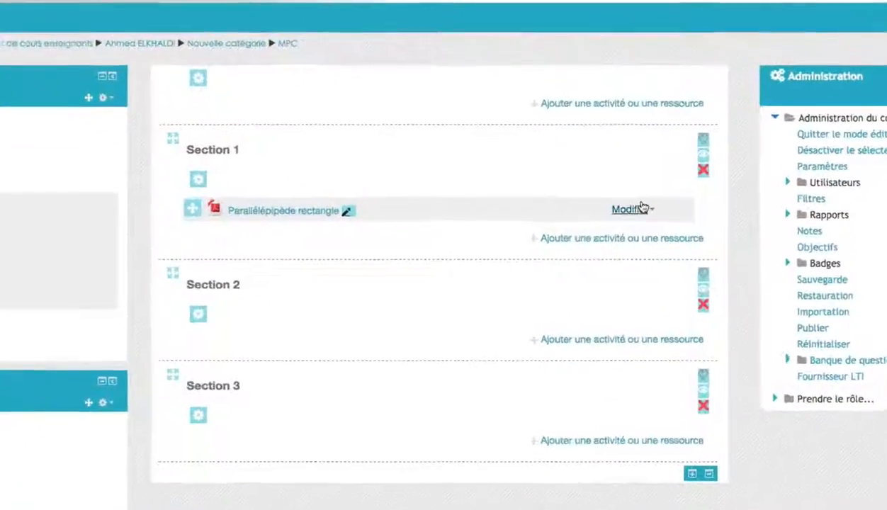
{"action": "left_click", "coordinate": [642, 208]}
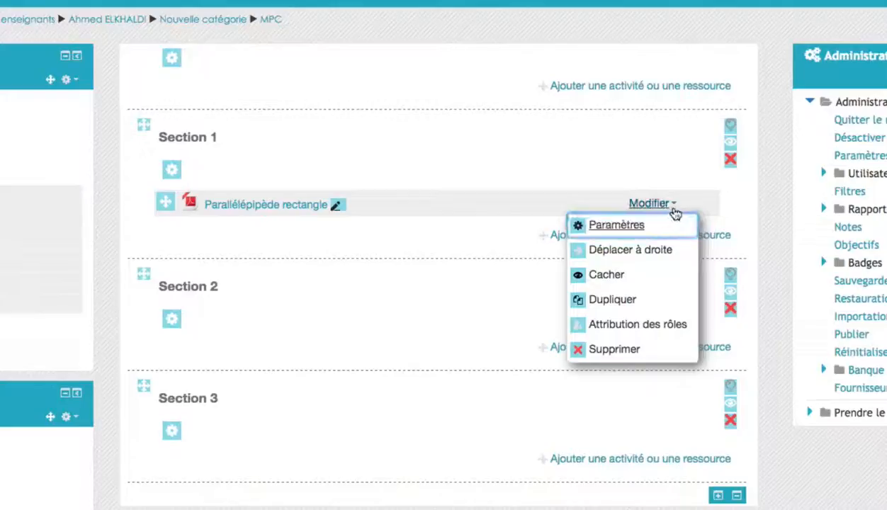
{"action": "left_click", "coordinate": [616, 227]}
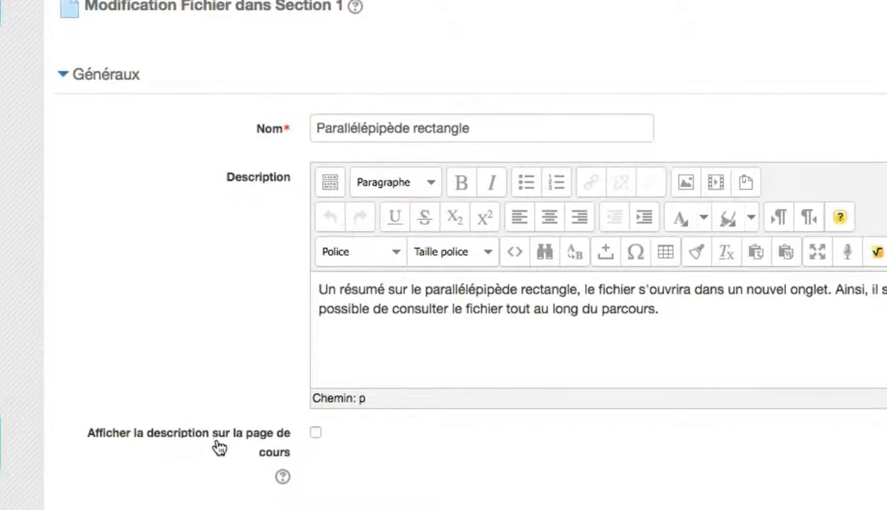
- Enable showing the description on the course page and save the resource
{"action": "left_click", "coordinate": [316, 439]}
{"action": "scroll", "coordinate": [320, 468], "scroll_direction": "down", "scroll_amount": 10}
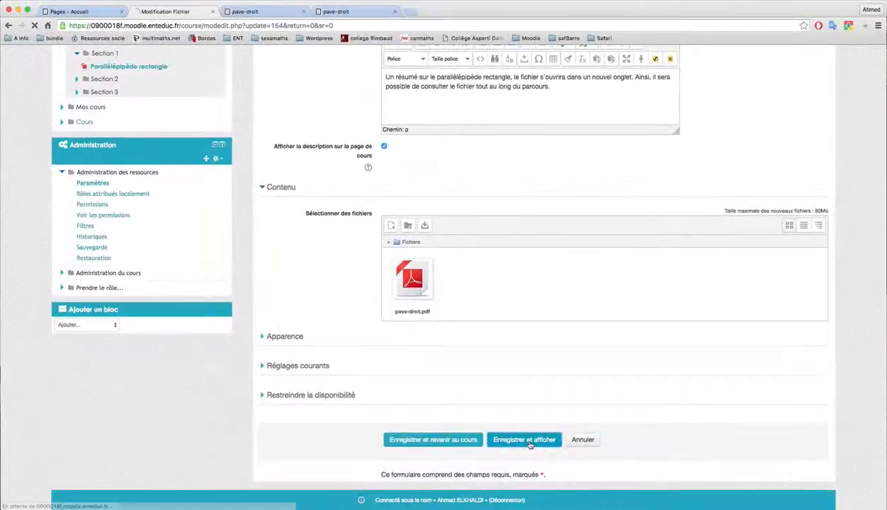
{"action": "left_click", "coordinate": [525, 440]}
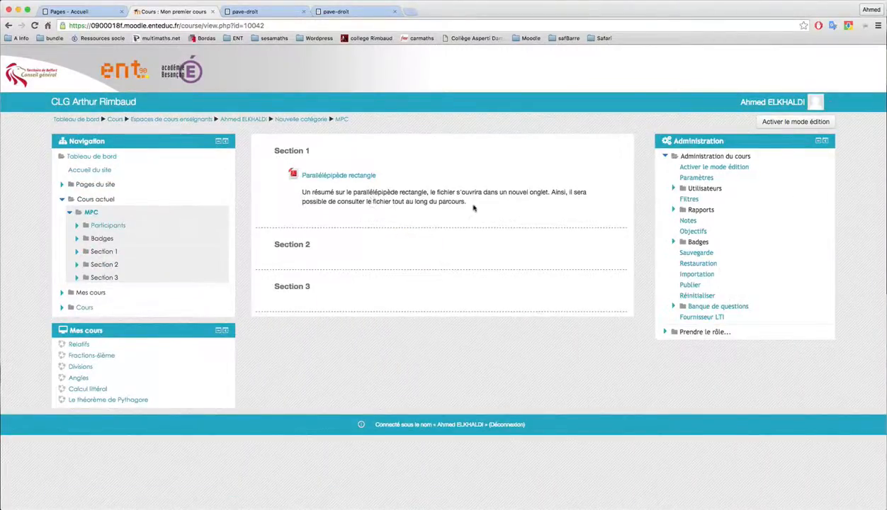
- Open the Parallélépipède rectangle resource from the course page
{"action": "left_click", "coordinate": [339, 176]}
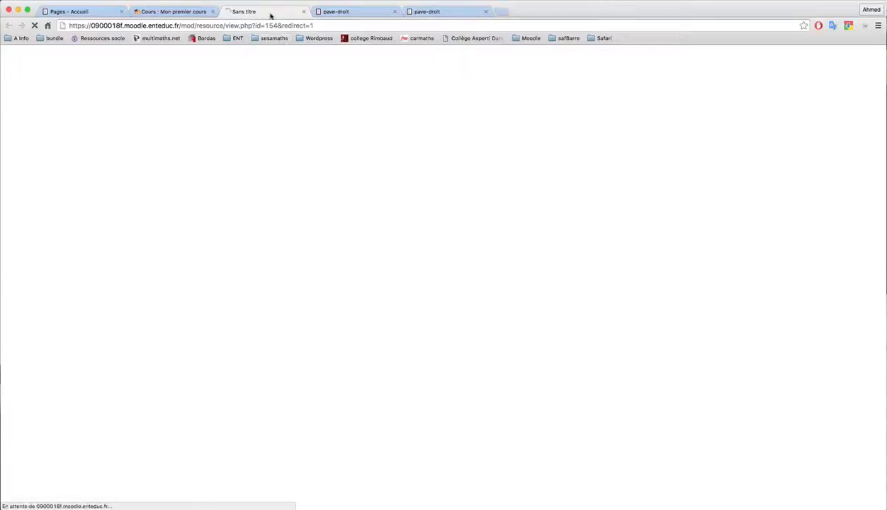